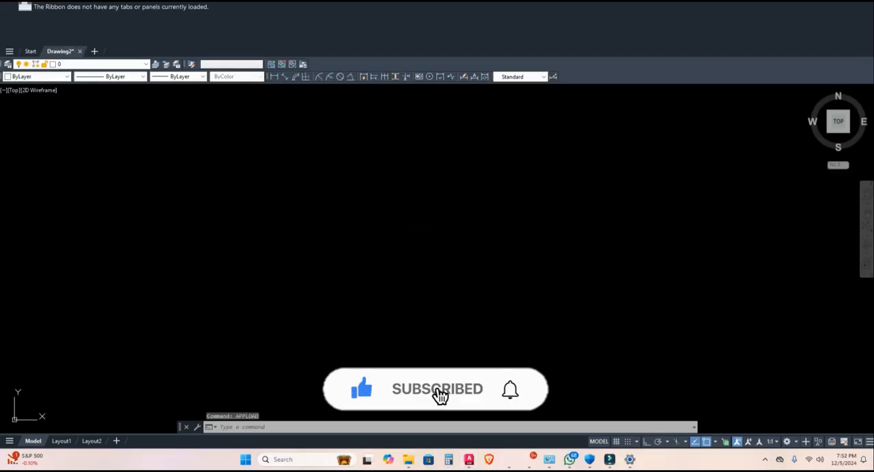
left_click(485, 428)
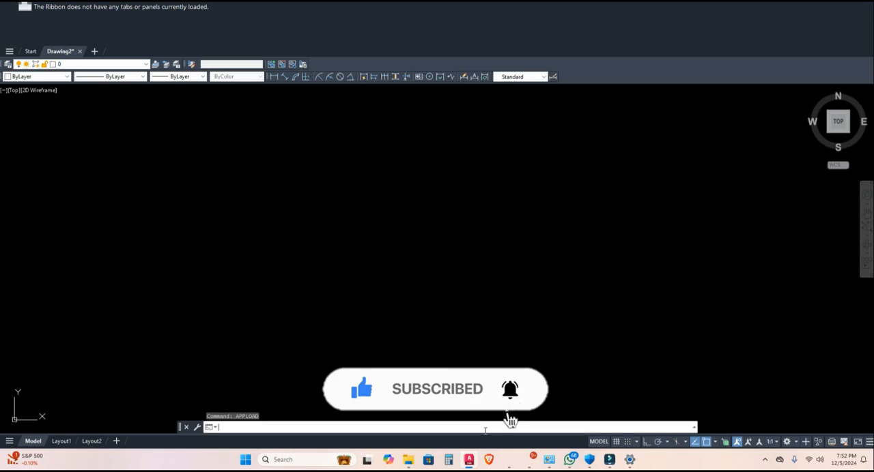
type("a")
key("Escape")
key("Escape")
key("Escape")
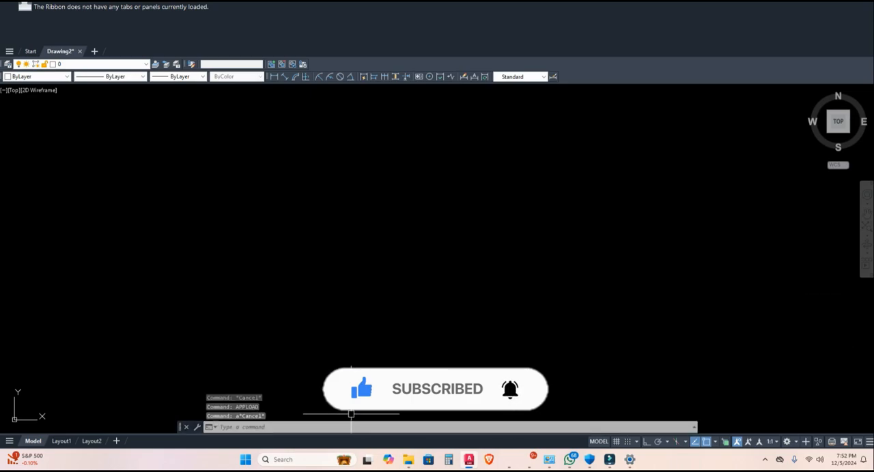
- Load the "Lisp no 1" routine from the Downloads folder with the APPLOAD command
type("a")
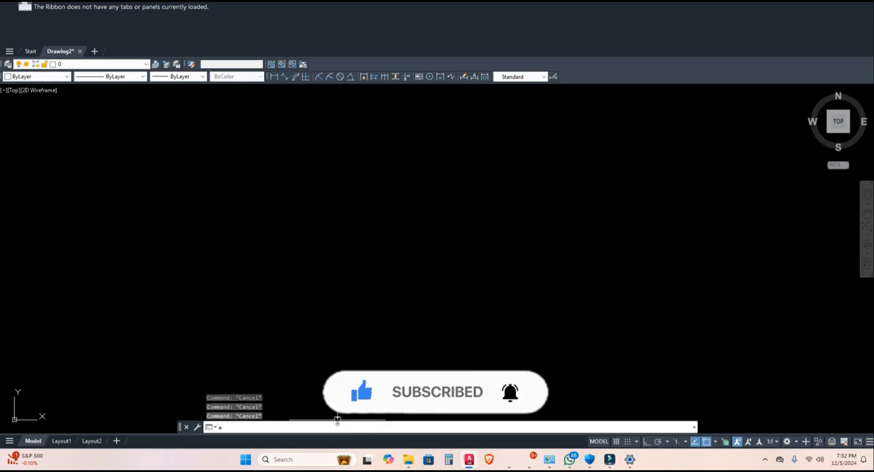
type("ppload")
key("Return")
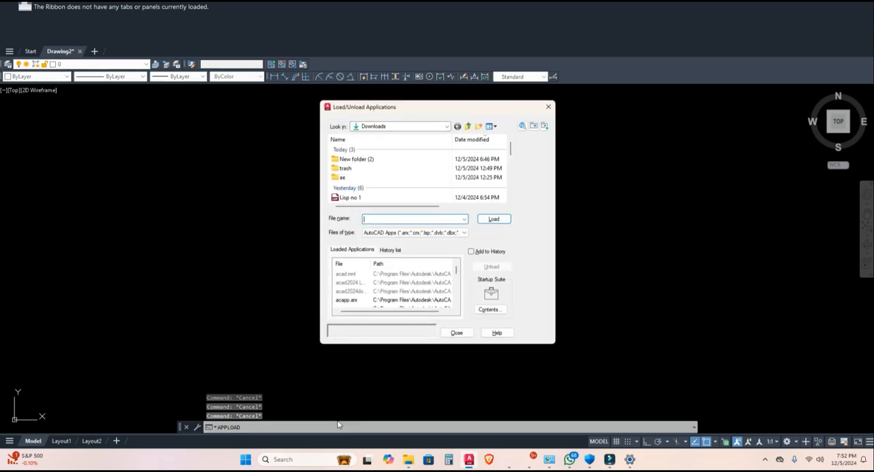
double_click(418, 198)
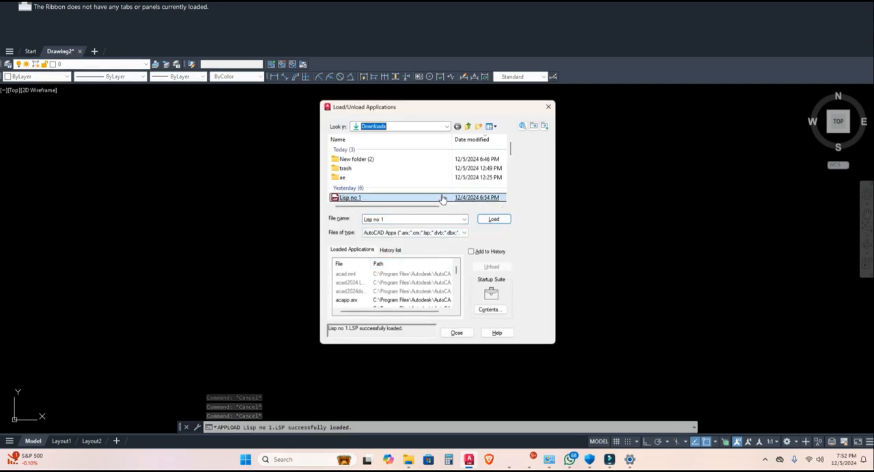
left_click(494, 220)
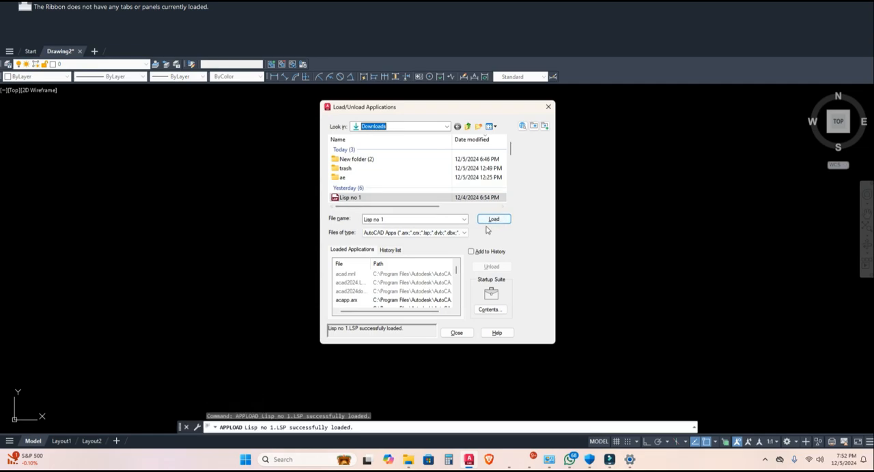
left_click(494, 225)
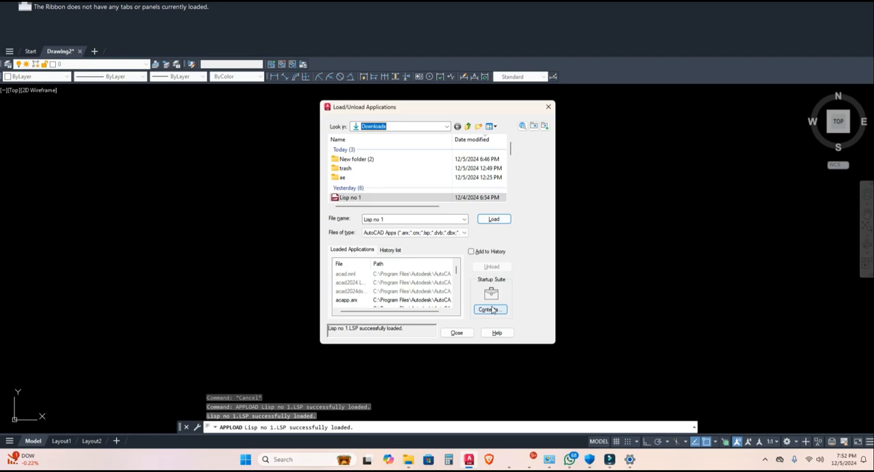
- Add "Lisp no 1" from the D: drive to the Startup Suite and close the application loading dialogs
left_click(490, 309)
left_click(379, 273)
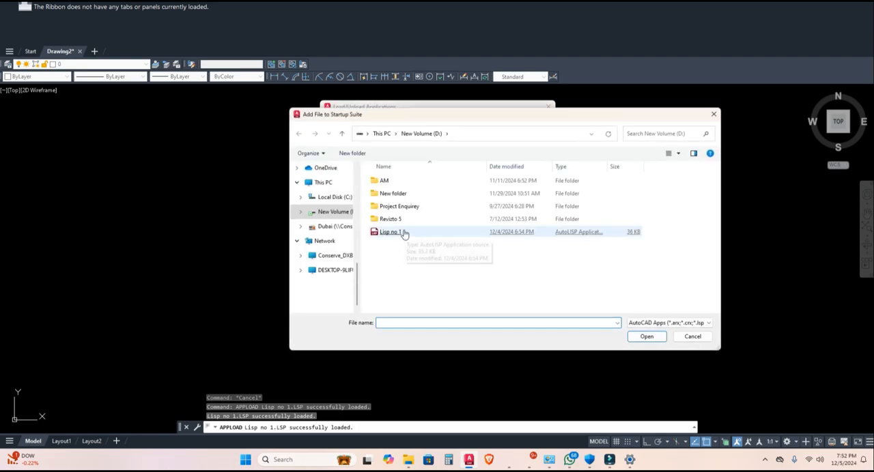
double_click(404, 233)
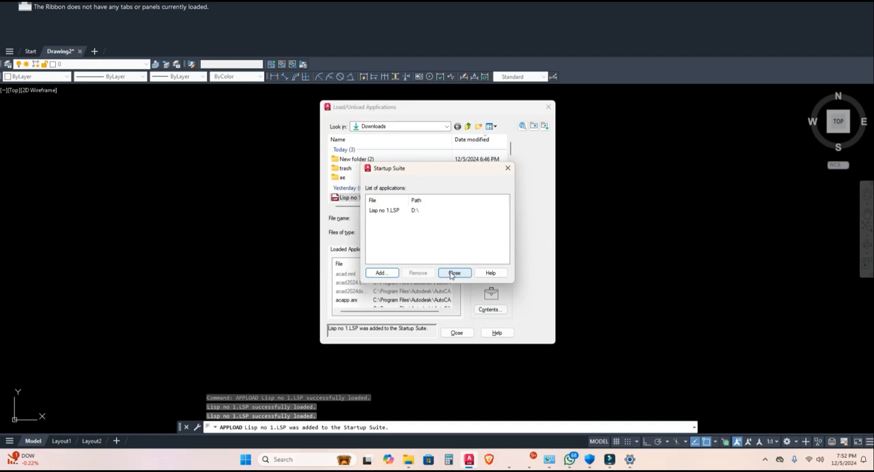
left_click(454, 274)
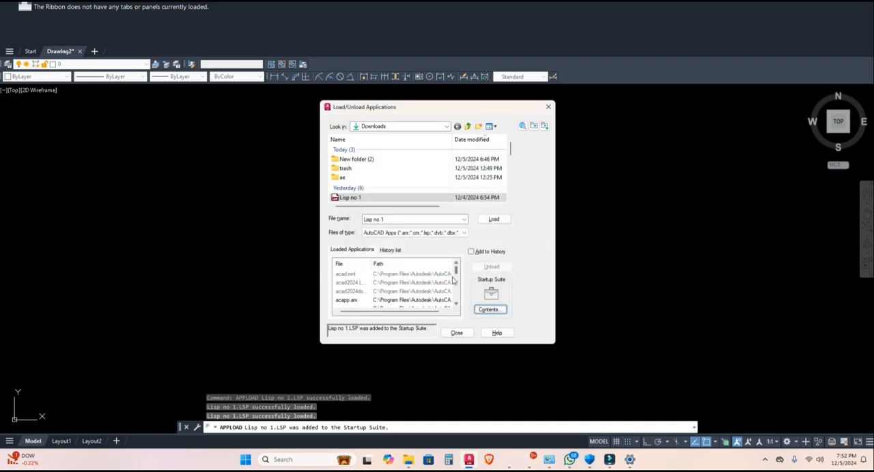
left_click(456, 334)
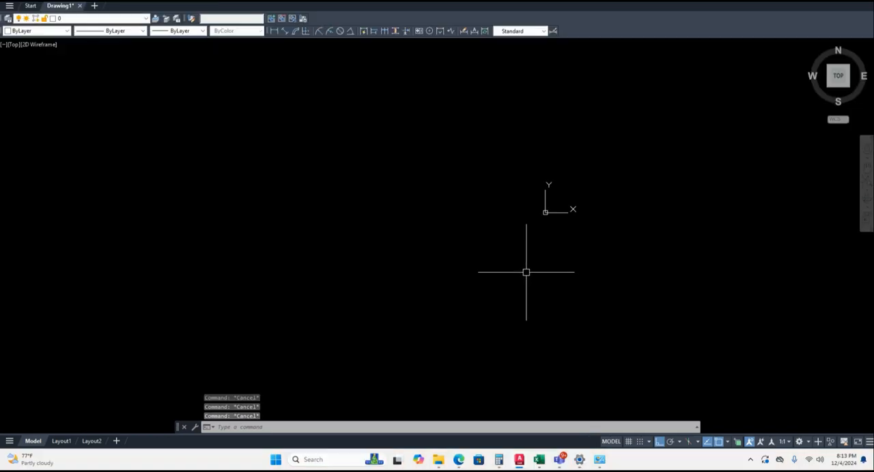
- Draw a single-segment horizontal polyline in the empty area below the coordinate origin
type("pl")
key("Return")
left_click(380, 317)
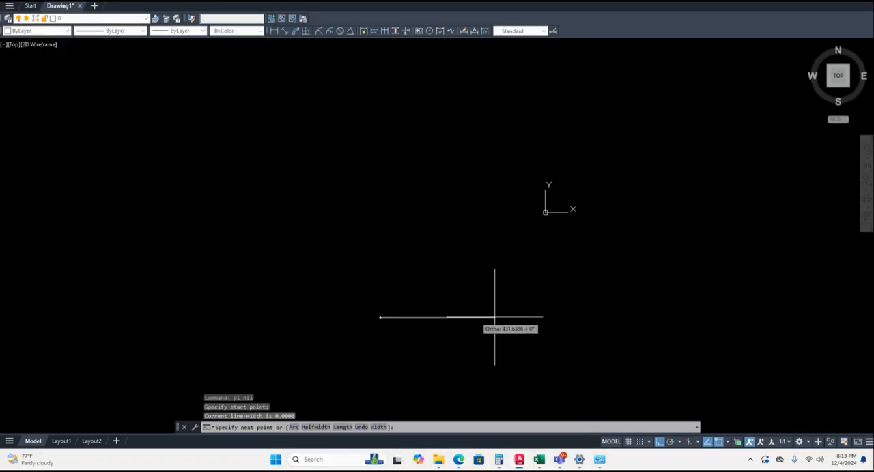
left_click(593, 318)
key("Escape")
key("Escape")
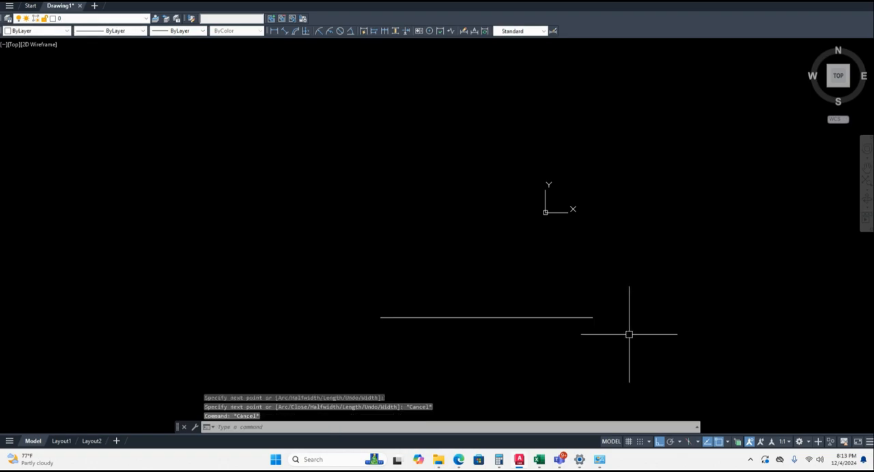
- Offset the horizontal polyline upward by a distance of 300 to form a parallel pair
type("o")
key("Return")
left_click(487, 318)
type("300")
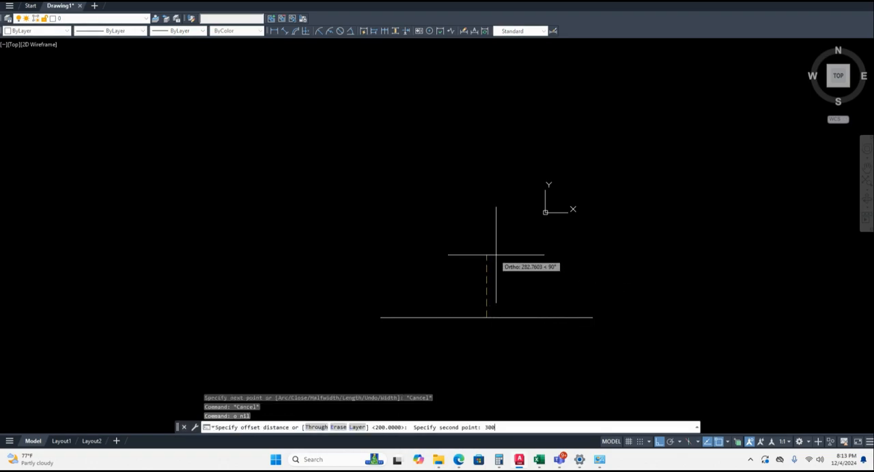
key("Return")
left_click(485, 318)
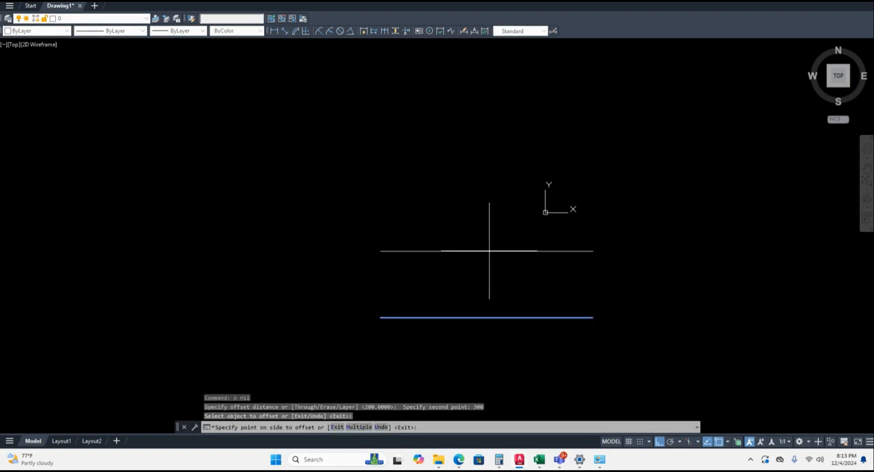
left_click(489, 252)
key("Escape")
key("Escape")
- Place a linear dimension measuring the vertical distance between the two parallel horizontal lines
scroll(477, 303, "down", 4)
middle_click_drag(478, 303, 421, 303)
scroll(422, 302, "up", 4)
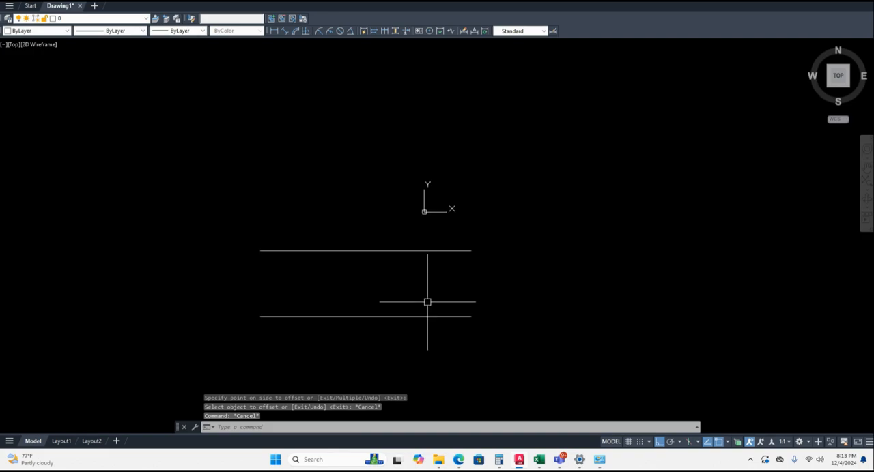
type("dli")
key("Return")
left_click(370, 252)
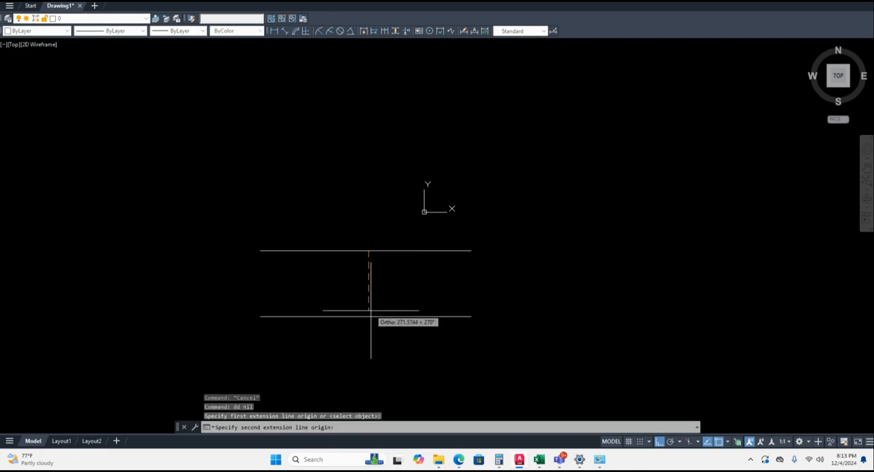
left_click(370, 316)
key("Escape")
type("dd")
key("Return")
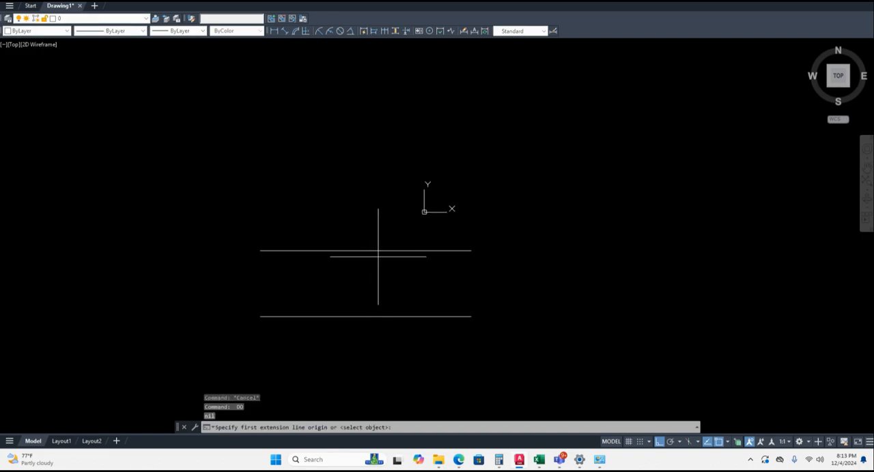
left_click(379, 252)
left_click(380, 316)
left_click(357, 294)
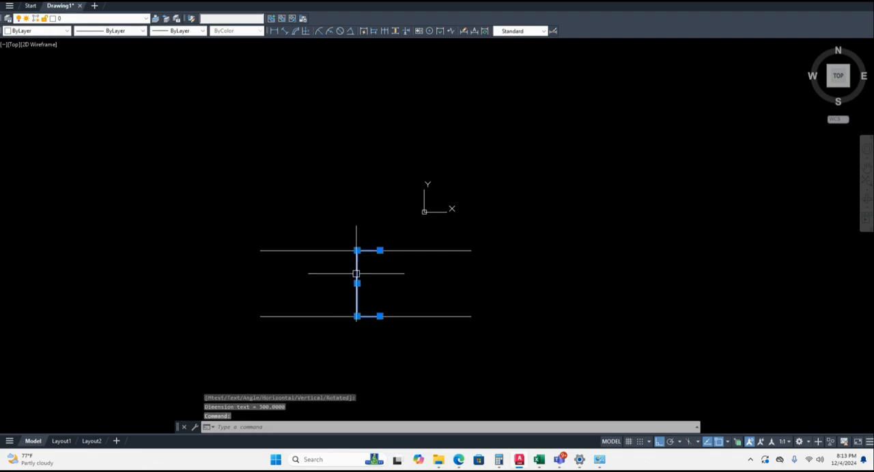
- Delete the vertical dimension between the two parallel lines, leaving its text unedited
double_click(356, 281)
key("Escape")
key("Escape")
key("Escape")
left_click(385, 284)
left_click(308, 283)
key("Delete")
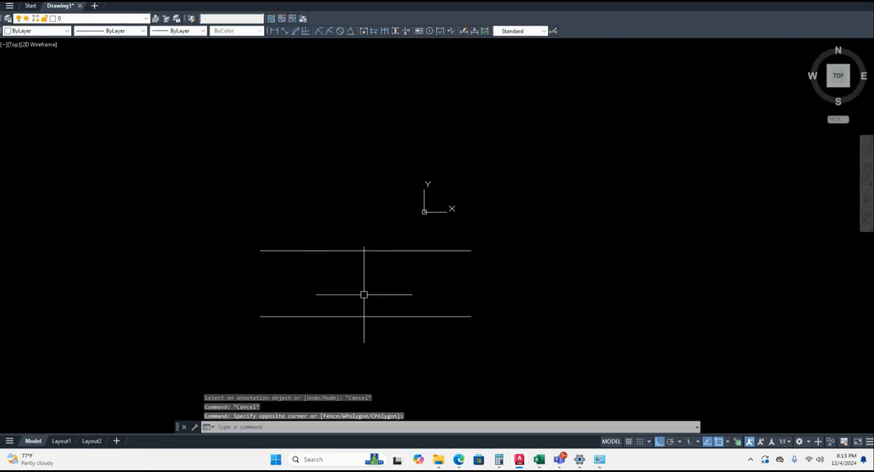
- Draw a vertical polyline joining the right endpoints of the two parallel horizontal lines
key("Escape")
key("Escape")
type("pl")
key("Return")
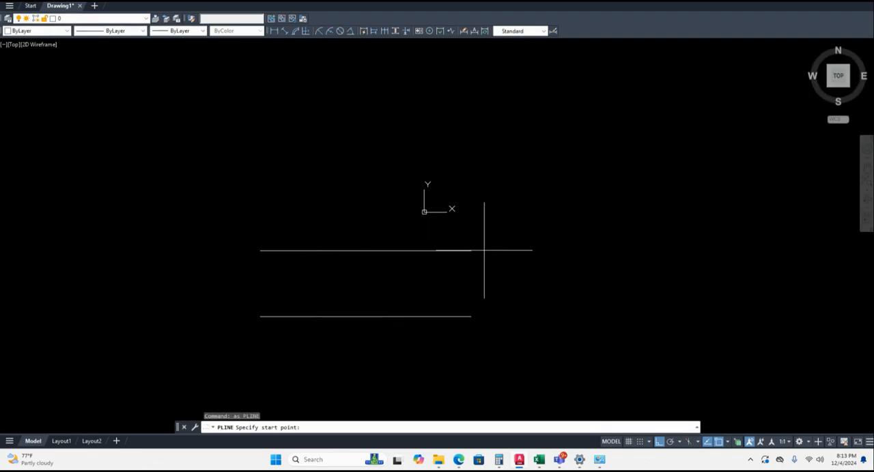
left_click(471, 251)
left_click(471, 316)
key("Escape")
key("Escape")
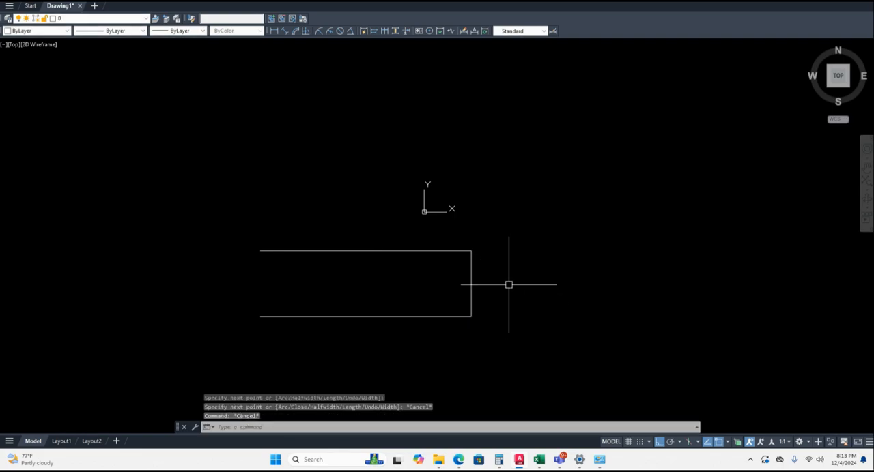
- Offset the vertical end line to the right by a distance of 200
type("o")
key("Return")
left_click(471, 277)
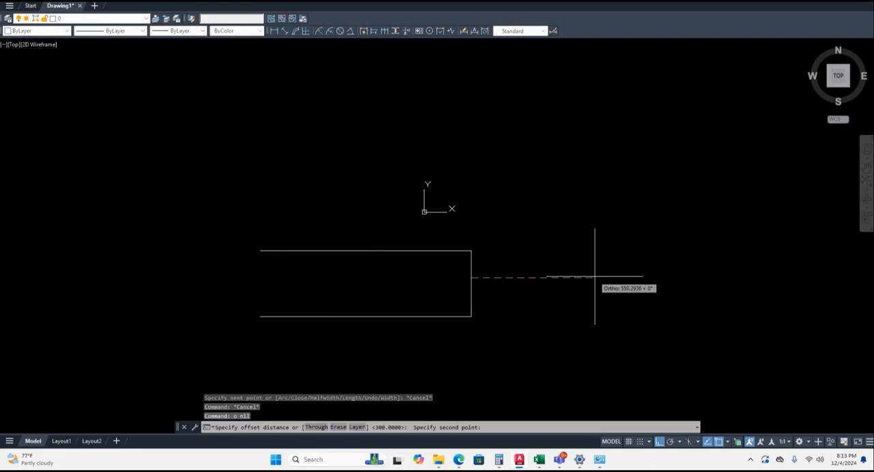
type("200")
key("Return")
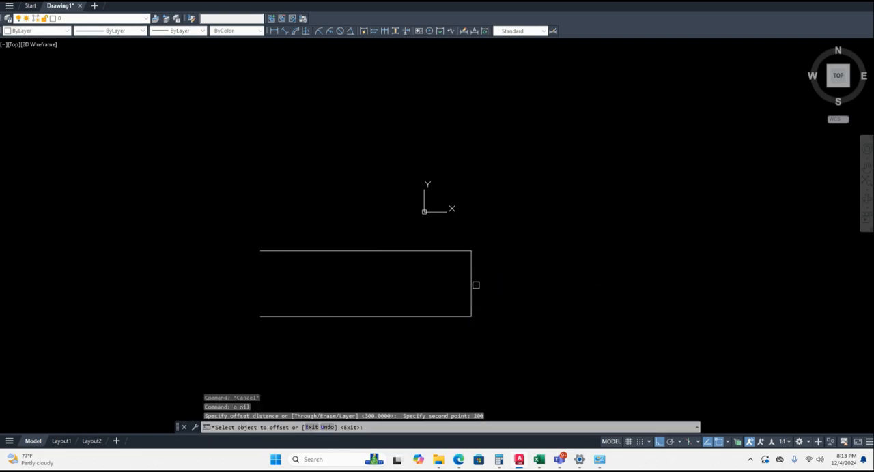
left_click(472, 285)
left_click(553, 277)
key("Escape")
key("Escape")
- Delete the vertical line closing the parallel pair and undo that deletion
left_click(487, 280)
left_click(449, 277)
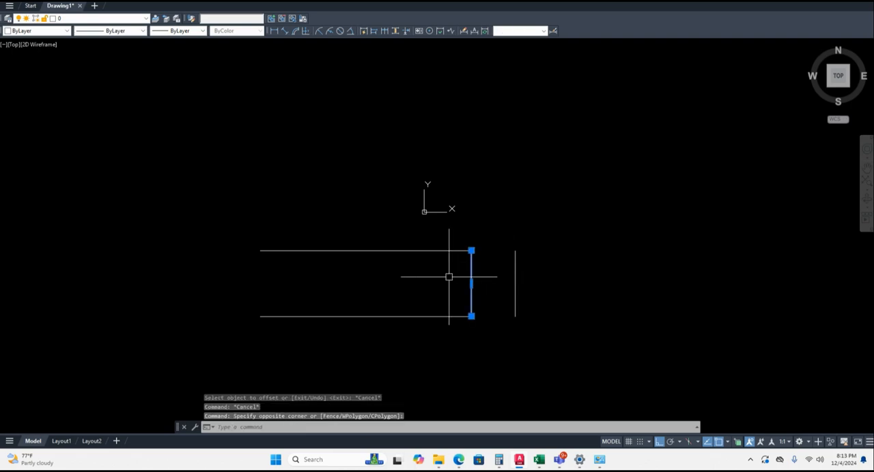
key("Delete")
key("ctrl+z")
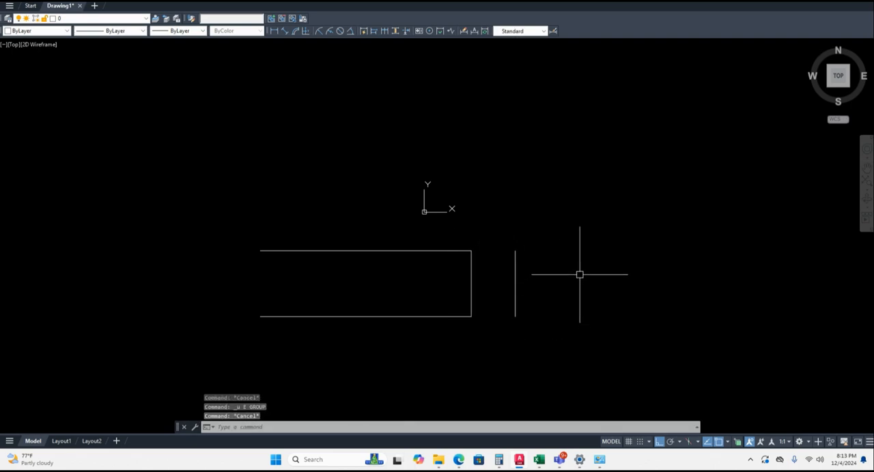
type("l")
key("Return")
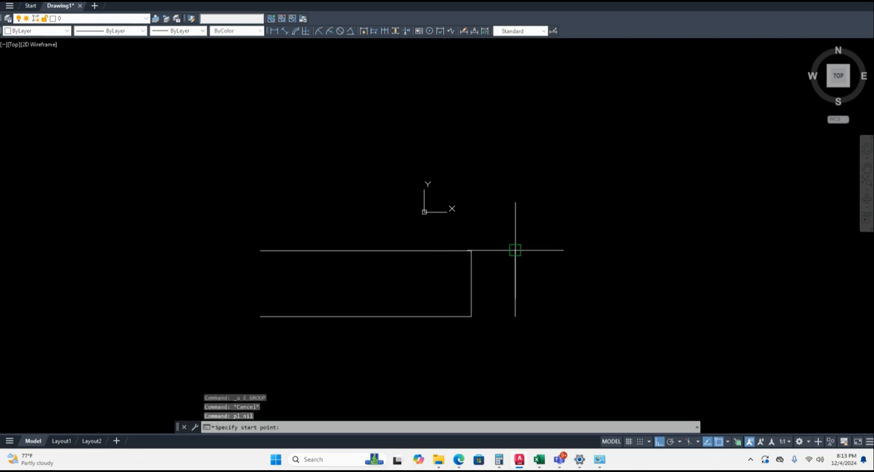
left_click(515, 251)
middle_click_drag(652, 255, 447, 256)
key("Escape")
- Draw a horizontal polyline running right from the midpoint of the offset vertical line as a centreline
type("pl")
key("Return")
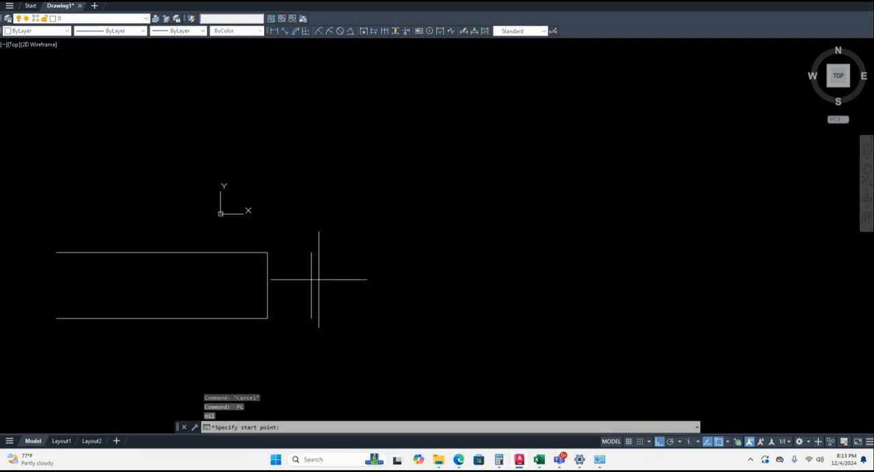
left_click(306, 285)
left_click(627, 285)
key("Escape")
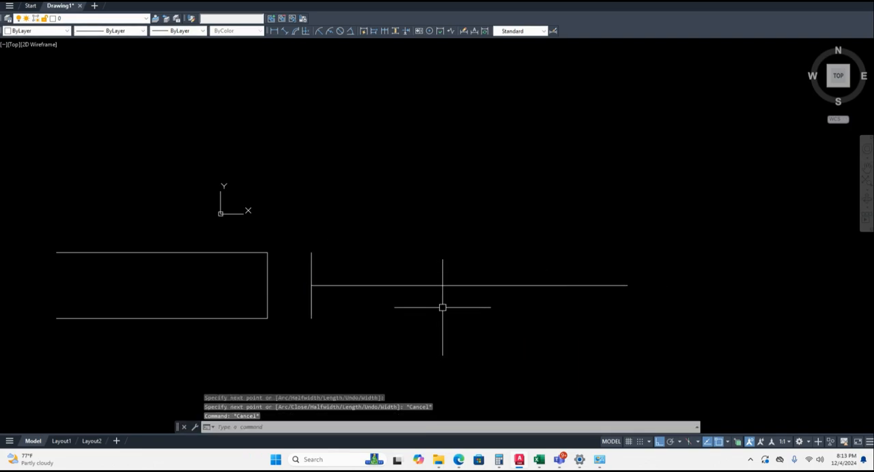
- Offset the horizontal centreline by 100 both above and below itself
type("o")
key("Return")
left_click(439, 286)
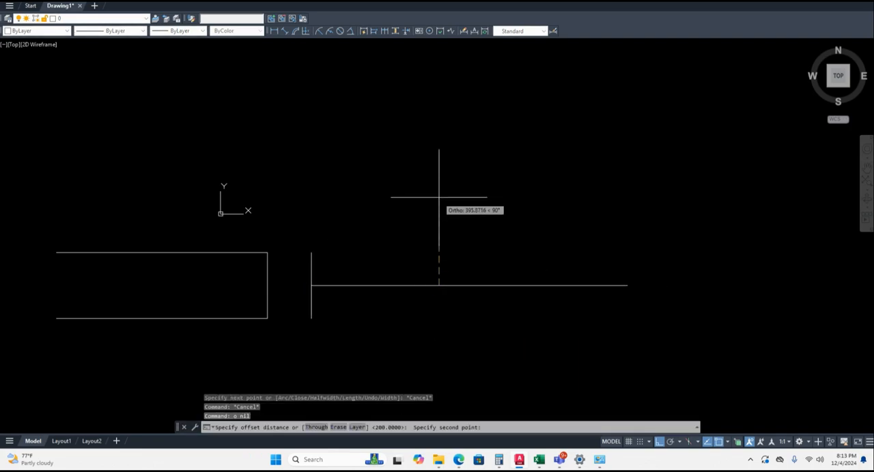
type("100")
key("Return")
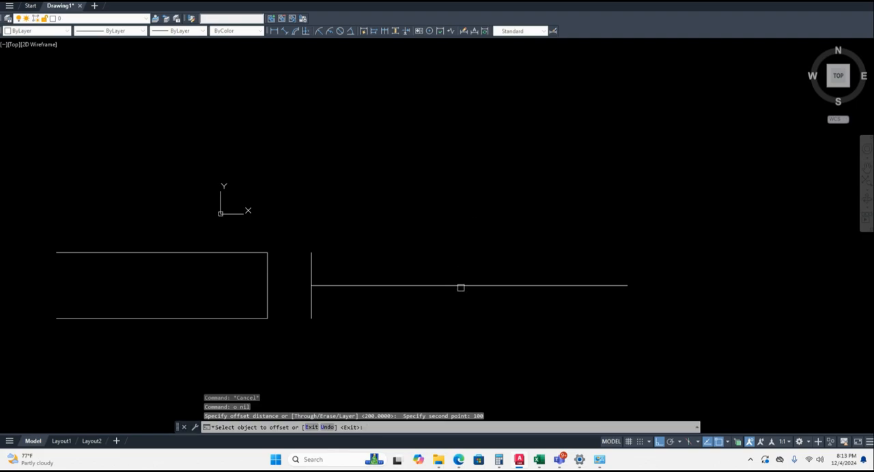
left_click(461, 285)
left_click(464, 262)
left_click(464, 285)
left_click(470, 310)
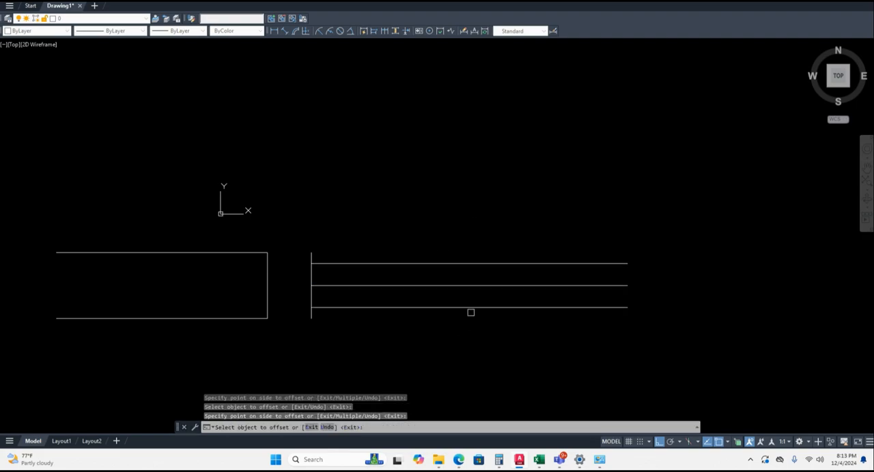
key("Escape")
- Erase the centreline between the two offset lines on the right
left_click(457, 284)
type("e")
key("Return")
key("Escape")
- Draw a sloped polyline from the wide section's upper right corner to the left end of the narrow section's upper line
middle_click_drag(379, 300, 551, 308)
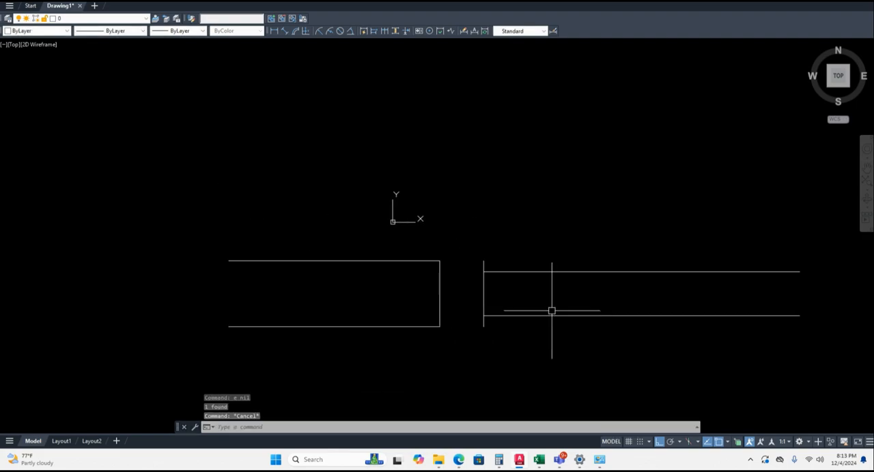
type("pl")
key("Return")
scroll(446, 256, "up", 3)
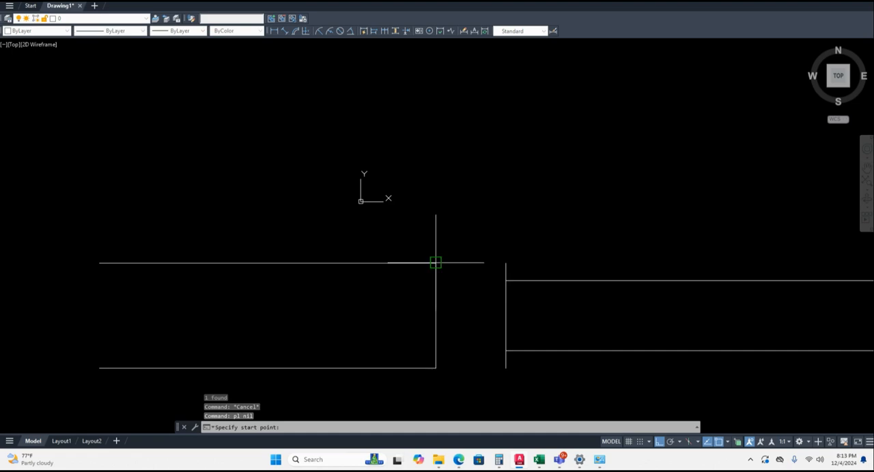
left_click(435, 263)
left_click(505, 281)
key("Escape")
key("Escape")
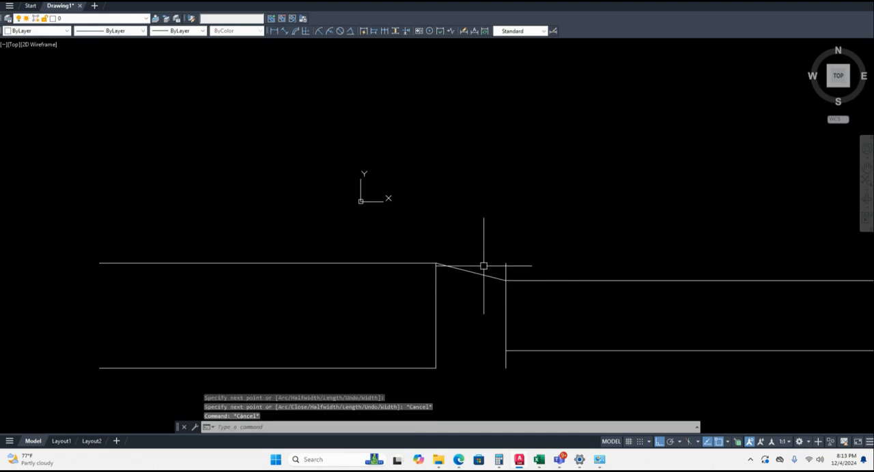
- Mirror the sloped transition line about a horizontal axis through the midpoint of the offset vertical line, keeping the source line
left_click(484, 265)
left_click(476, 301)
type(",,")
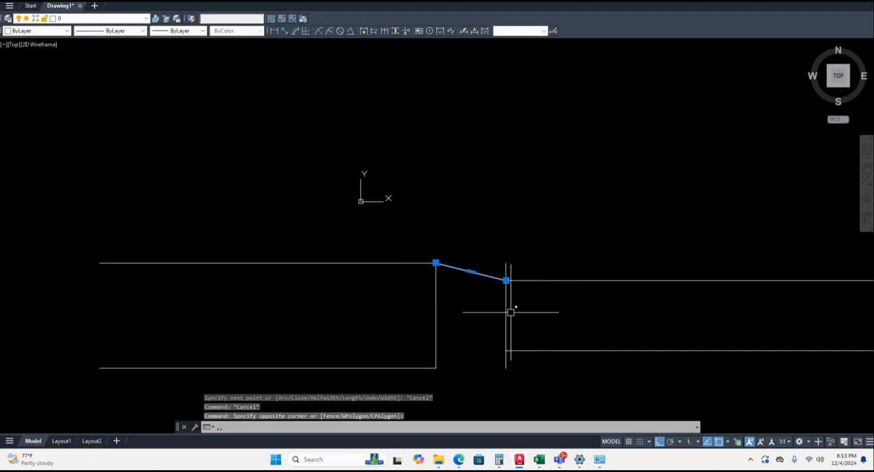
type(",,")
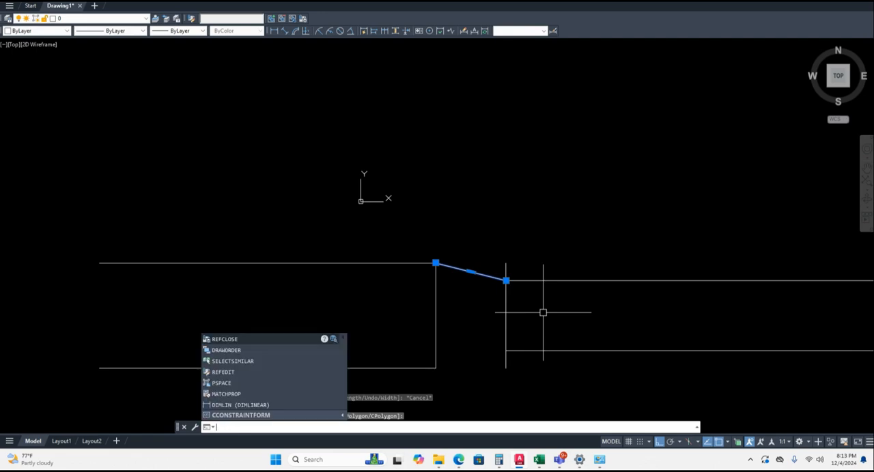
key("Return")
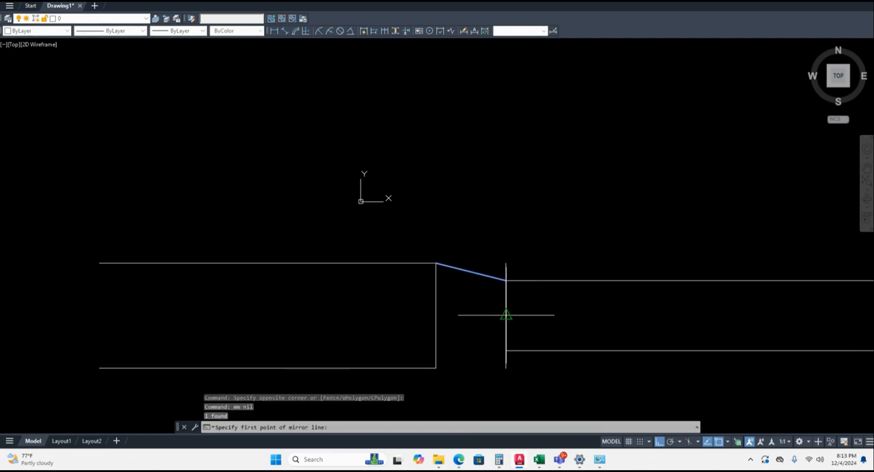
left_click(506, 317)
left_click(581, 316)
type("n")
key("Return")
scroll(601, 325, "down", 4)
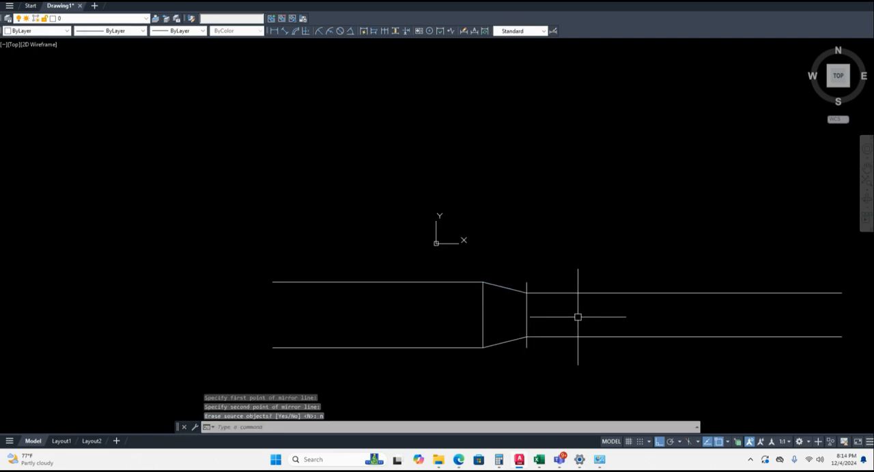
- Erase the manually drawn transition's vertical and sloped lines along with both lines of the narrow section, leaving the wide section's edges
scroll(501, 315, "up", 2)
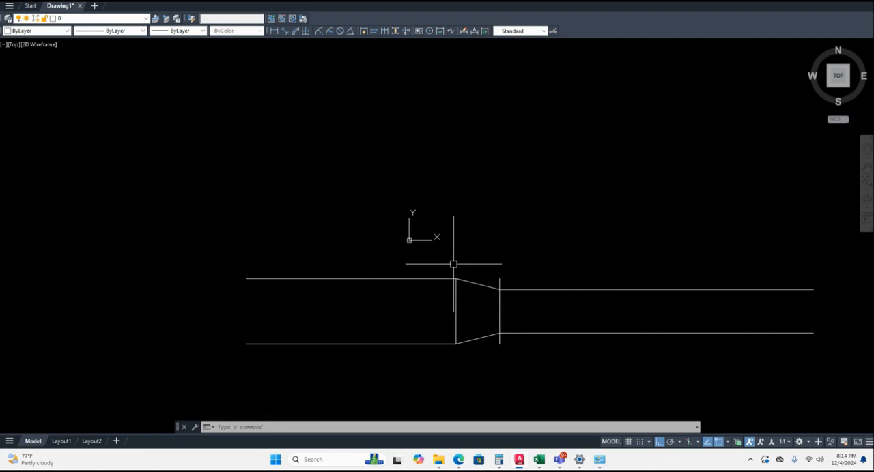
scroll(502, 305, "down", 2)
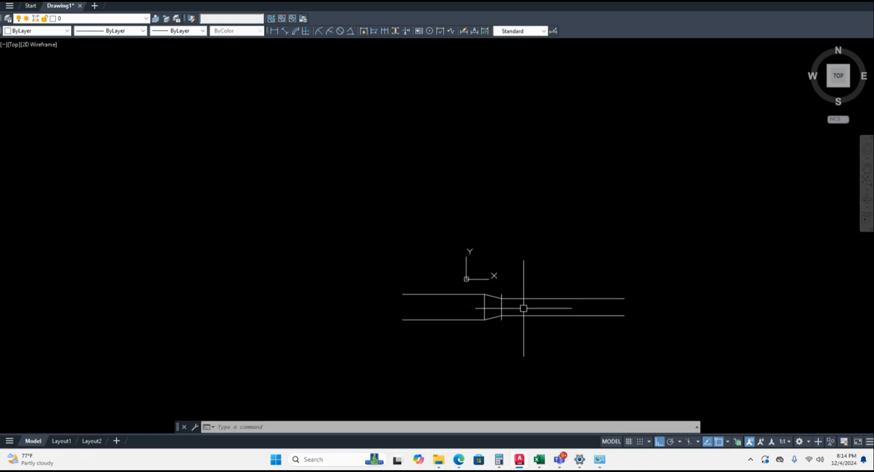
scroll(463, 326, "up", 2)
scroll(538, 271, "down", 1)
middle_click_drag(538, 271, 456, 262)
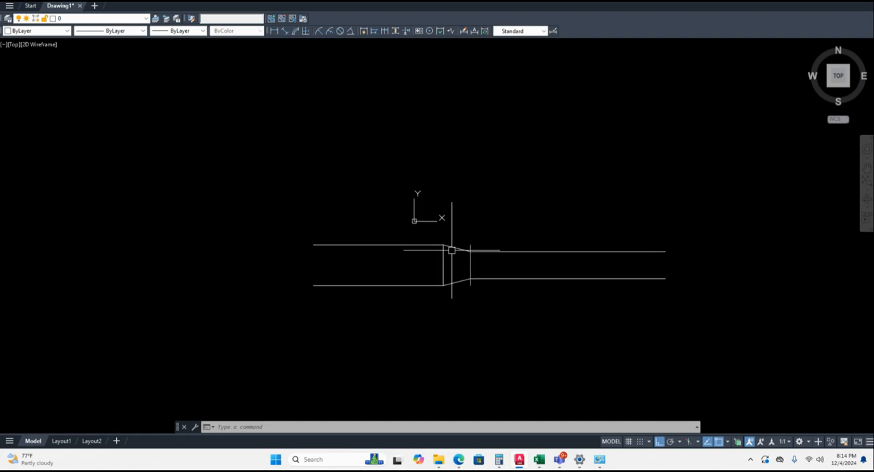
key("Escape")
left_click(269, 190)
key("Escape")
left_click(387, 205)
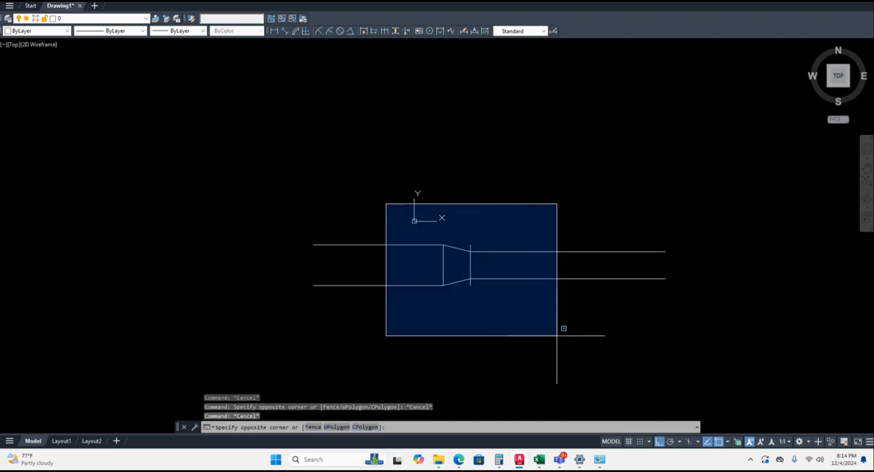
left_click(587, 339)
key("Delete")
left_click(601, 332)
left_click(559, 215)
key("Delete")
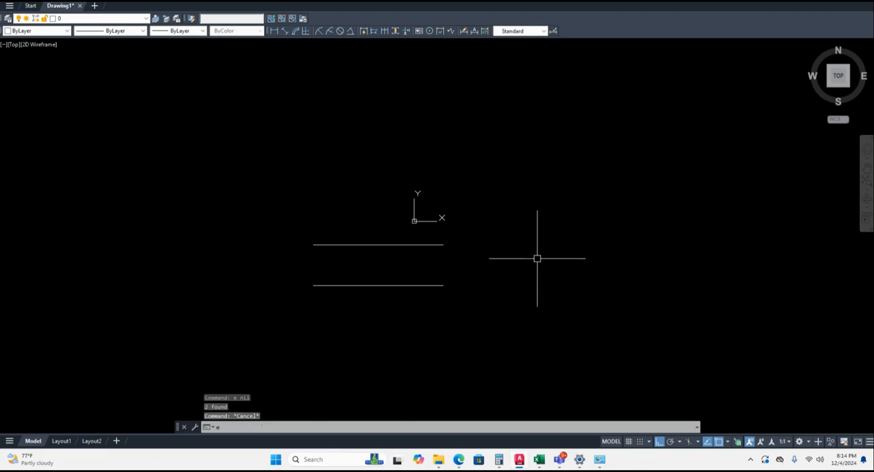
- Run the MEPT1 routine on the wide duct's upper and lower edges near mid-length, reducing toward the right with the given duct width
type("mepl")
type("1")
key("Return")
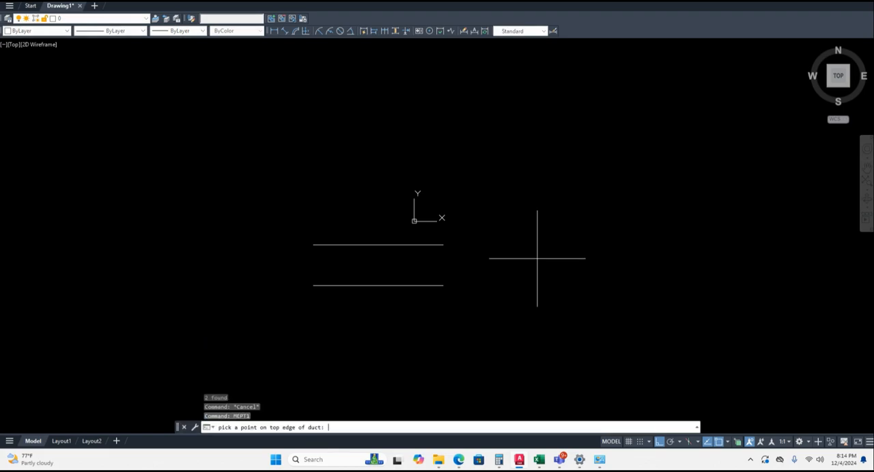
scroll(376, 226, "up", 2)
left_click(392, 254)
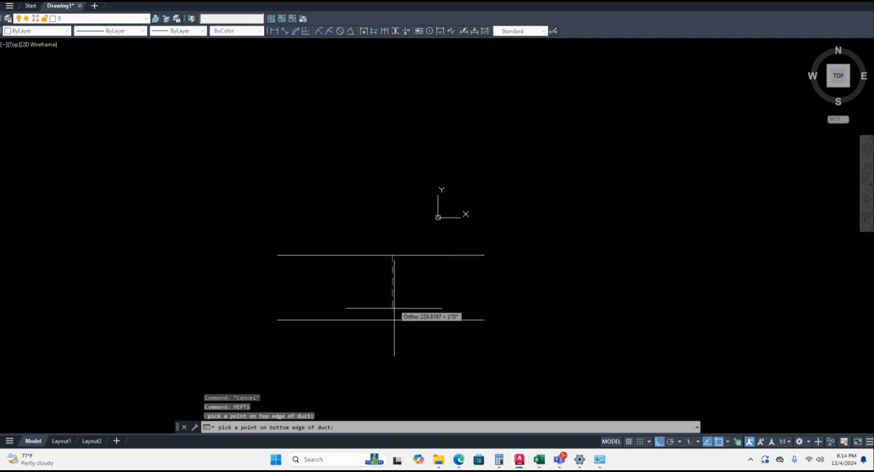
left_click(394, 319)
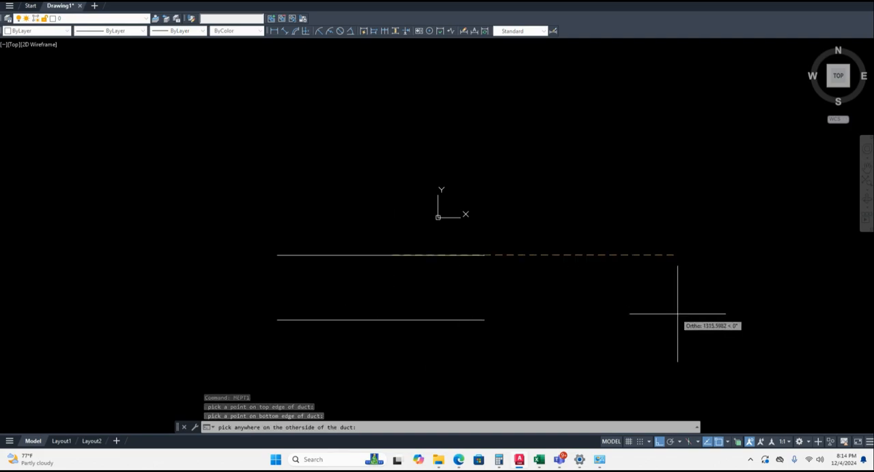
left_click(697, 306)
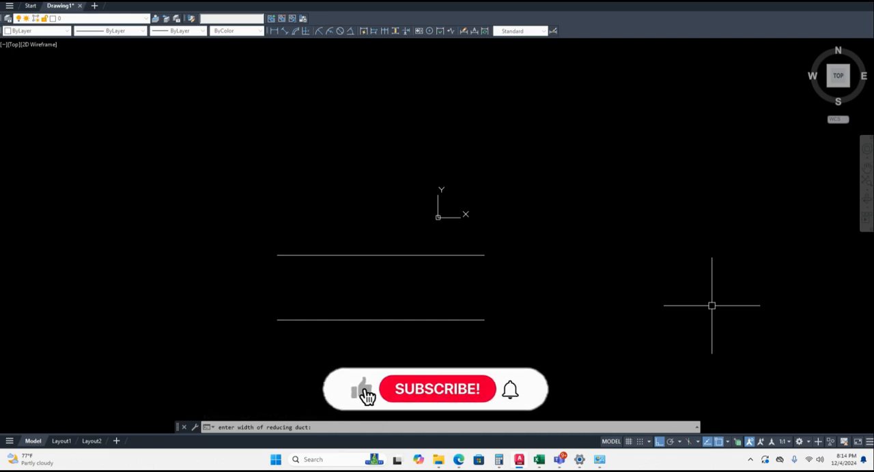
key("Return")
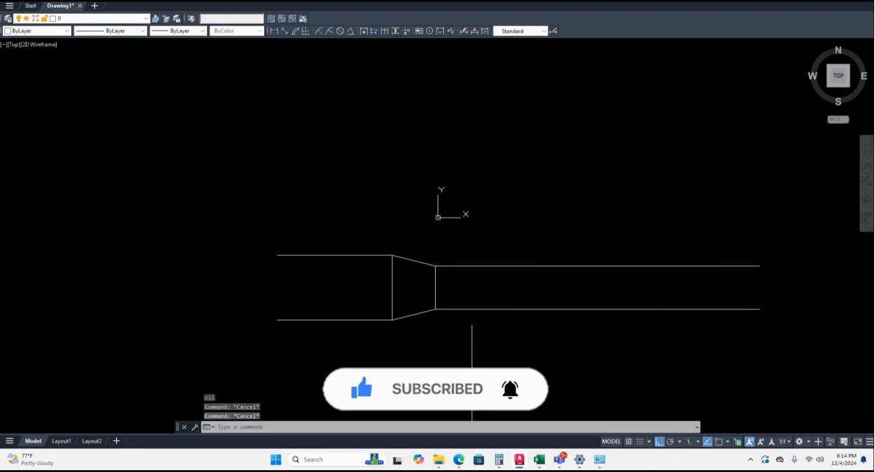
- Erase the two vertical and two sloped lines of the generated reducer, leaving the wide and narrow duct edges
scroll(427, 299, "down", 2)
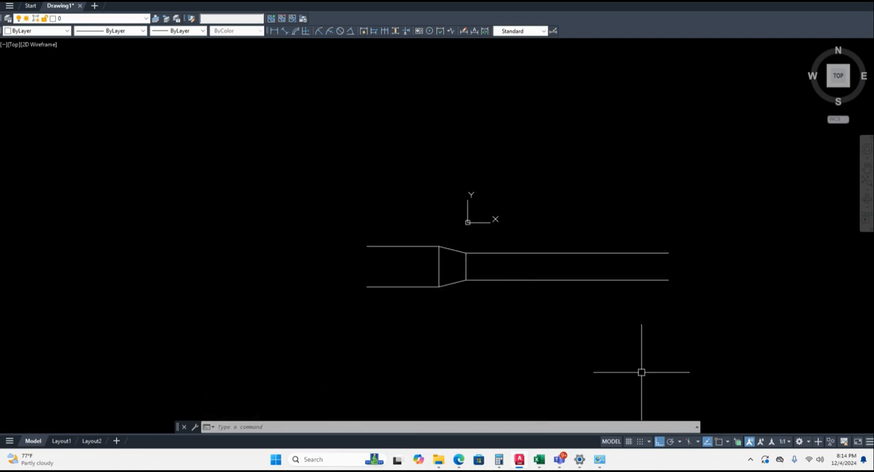
middle_click_drag(467, 339, 412, 328)
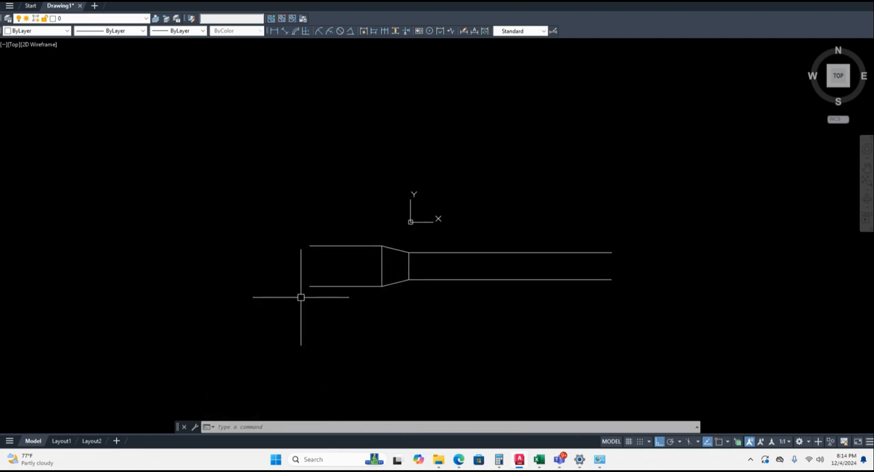
key("Escape")
key("Escape")
left_click(357, 223)
left_click(444, 298)
key("Delete")
key("Escape")
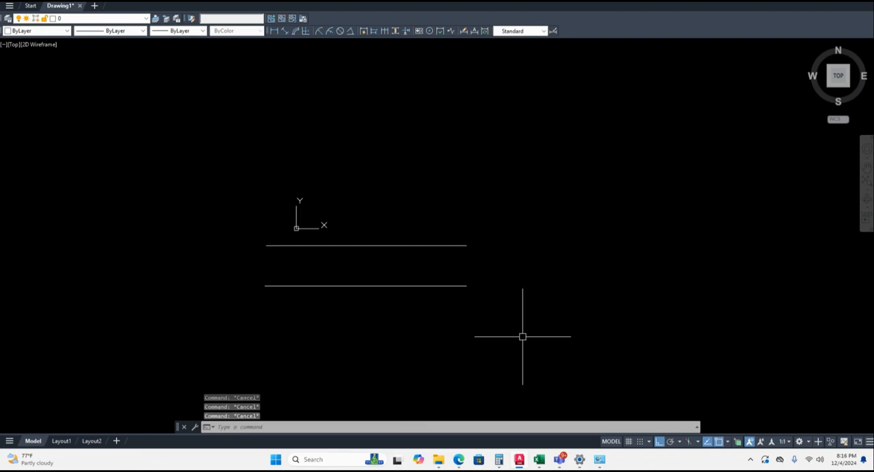
- Run the flat-bottom reducer routine across the duct near its right end, reducing toward the right to a width of 200
type("mepx1")
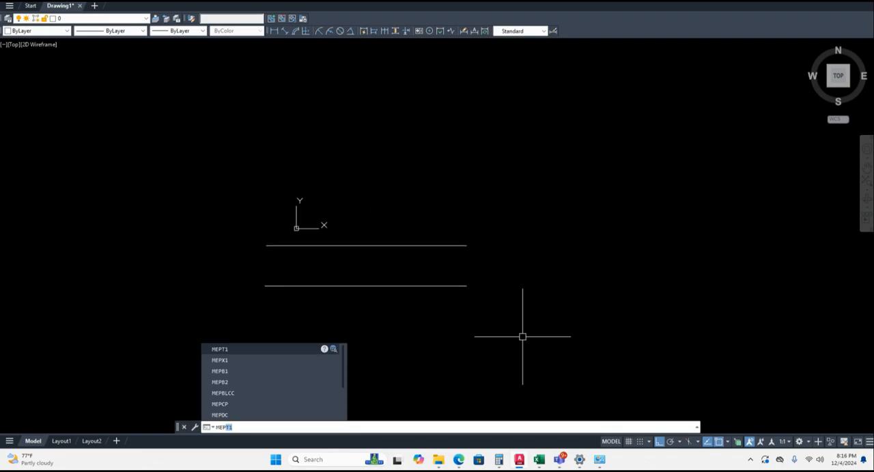
key("Return")
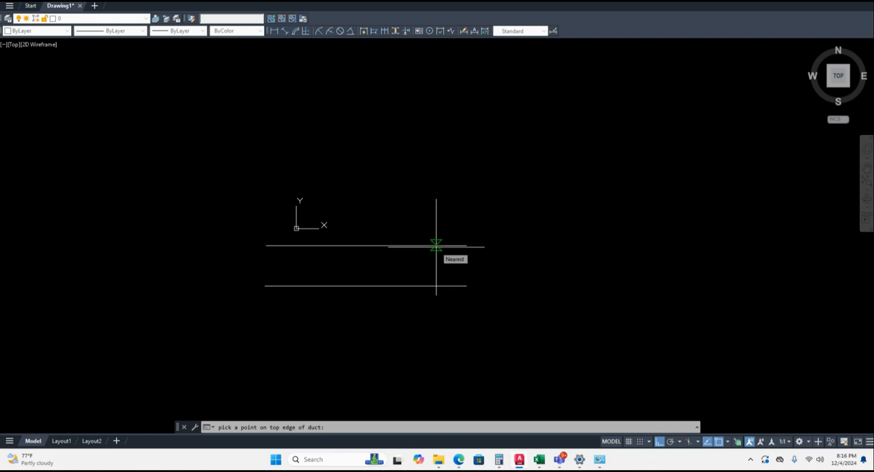
left_click(436, 246)
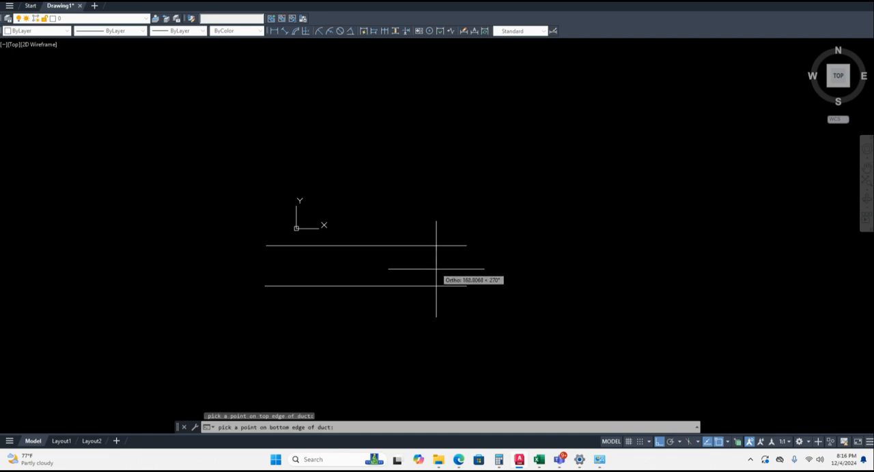
left_click(436, 286)
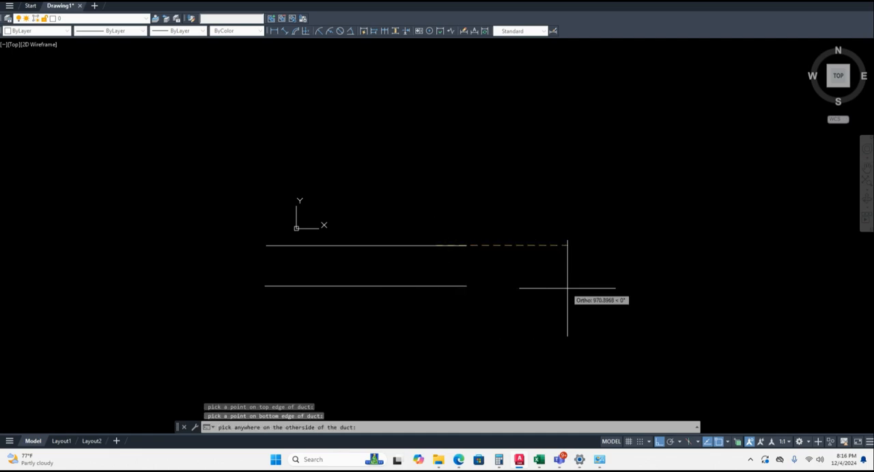
left_click(611, 284)
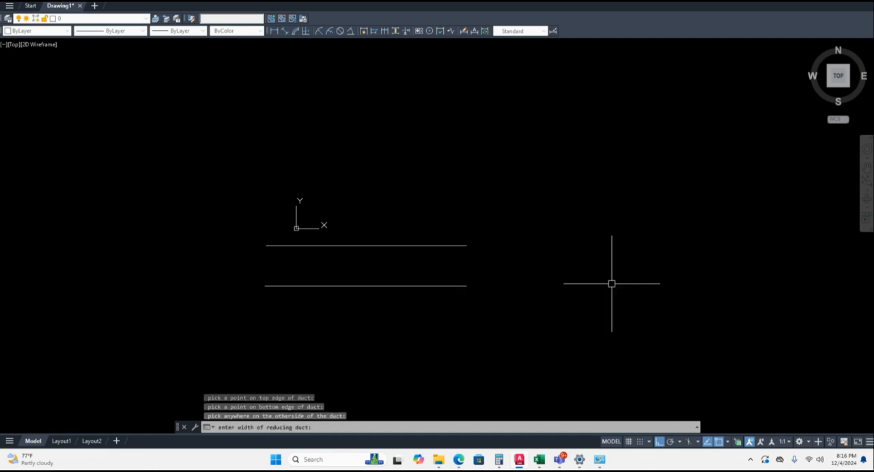
type("200")
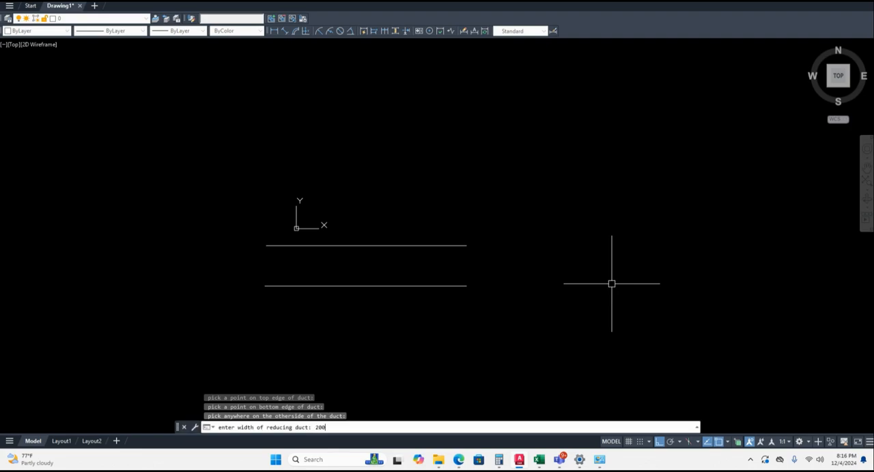
key("Return")
- Stretch the right end of the duct's lower line horizontally to close to the end of the narrow section's upper line
scroll(471, 286, "up", 4)
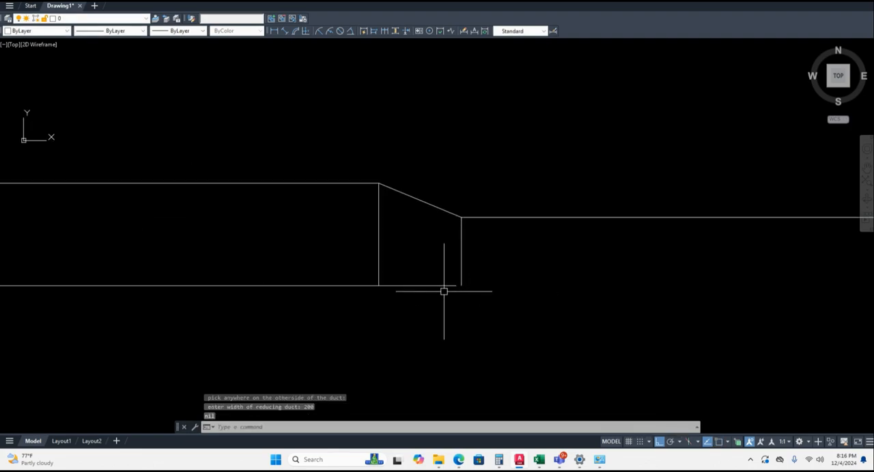
left_click(459, 287)
left_click(456, 286)
scroll(587, 295, "down", 4)
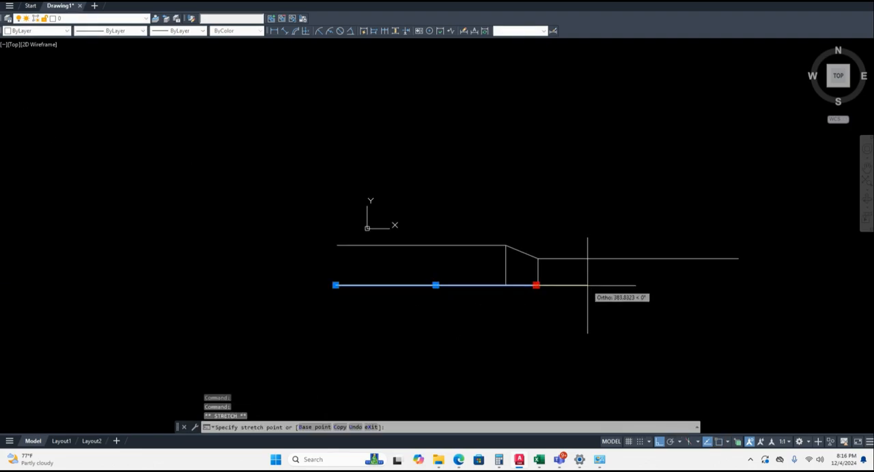
left_click(575, 293)
key("Escape")
key("Escape")
key("Escape")
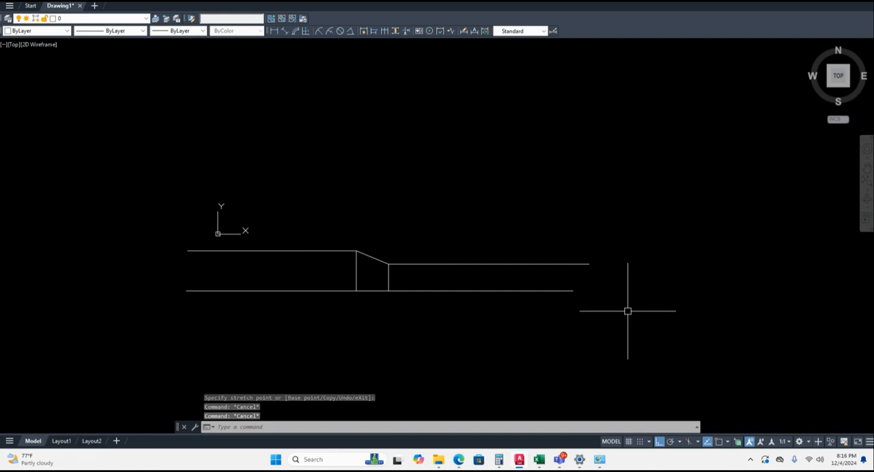